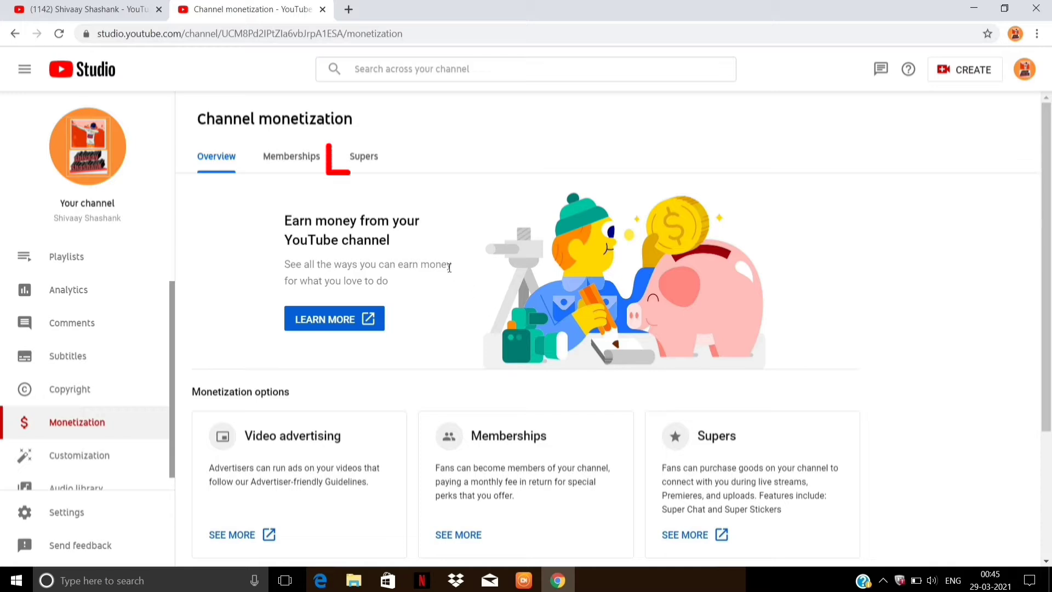
# View the Supers section of the channel monetization page and its Super Chat and Super Stickers introduction
pyautogui.click(371, 159)
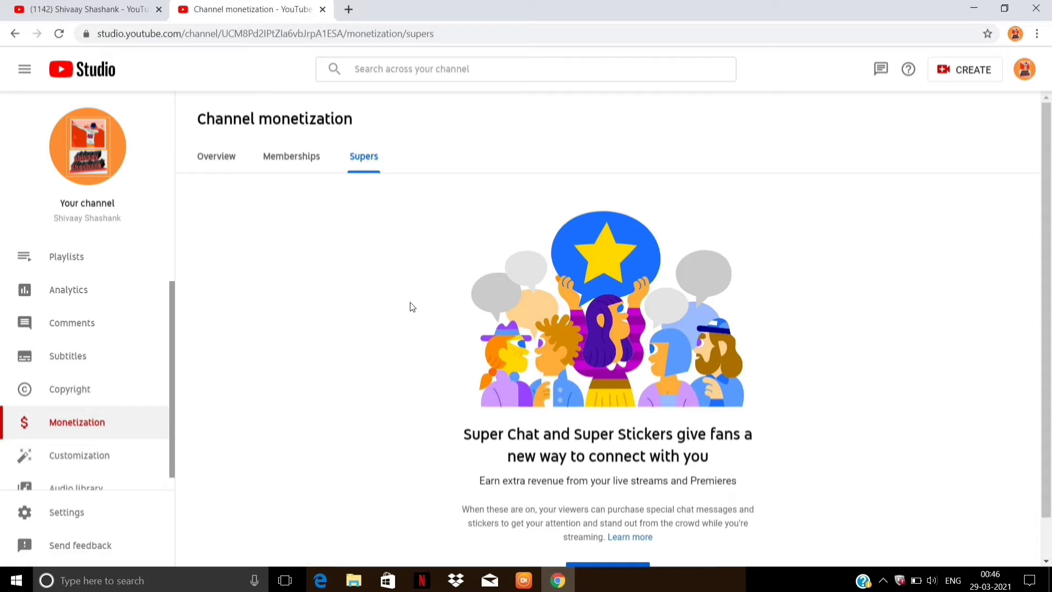
pyautogui.scroll(-1, 412, 307)
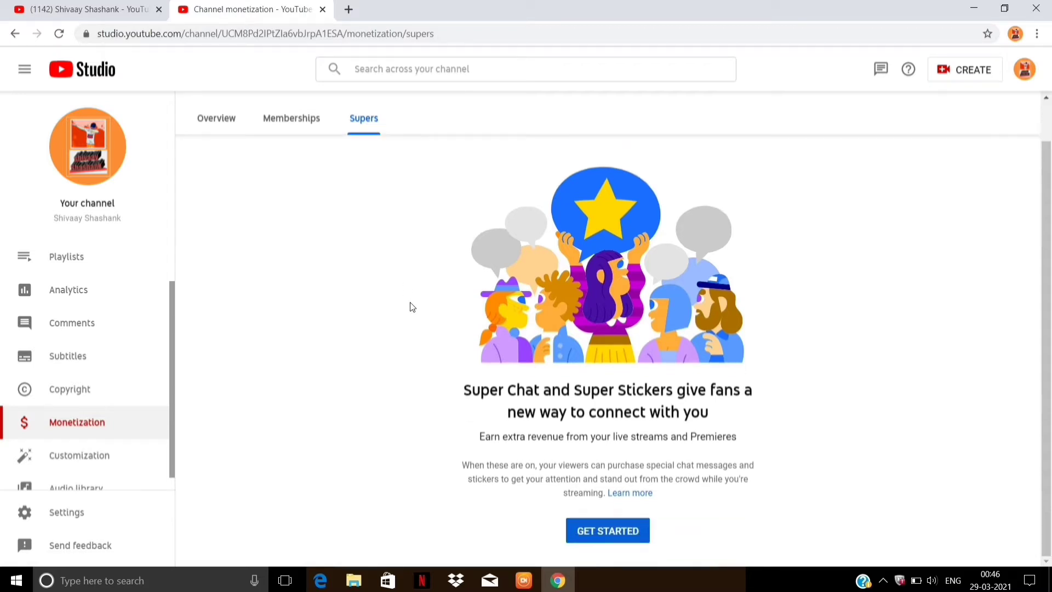
pyautogui.scroll(1, 411, 307)
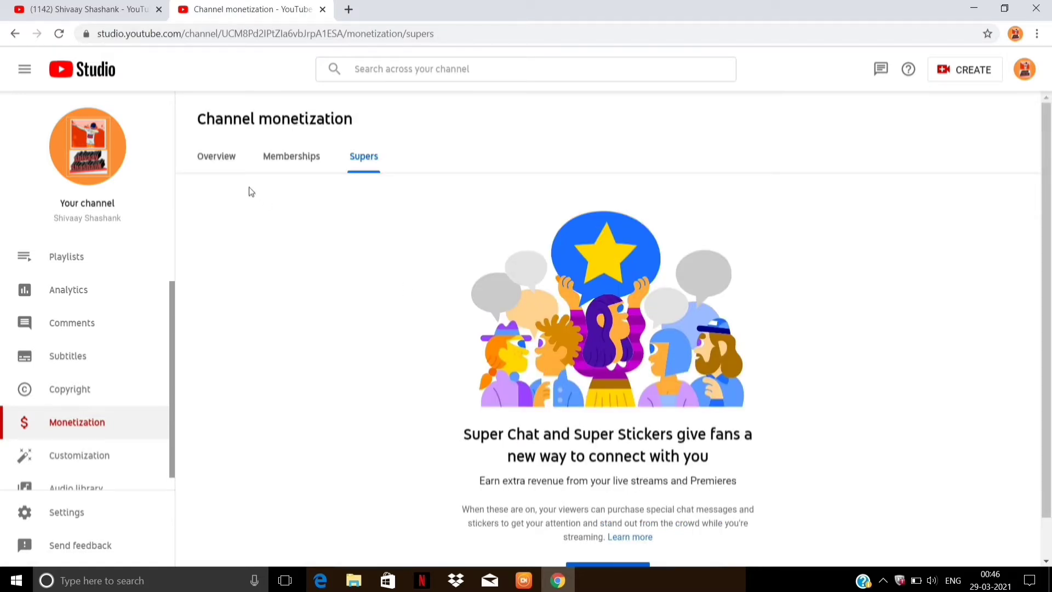
# From the monetization overview, open the Supers help article and follow its link about Super Chat and Super Stickers eligibility
pyautogui.click(223, 158)
pyautogui.scroll(-1, 400, 265)
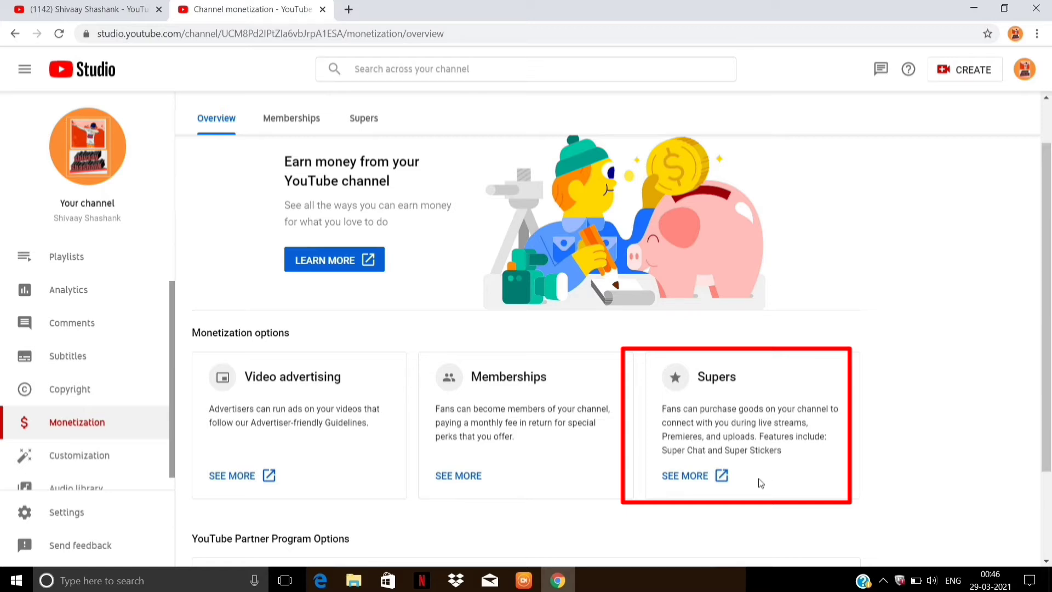
pyautogui.click(695, 481)
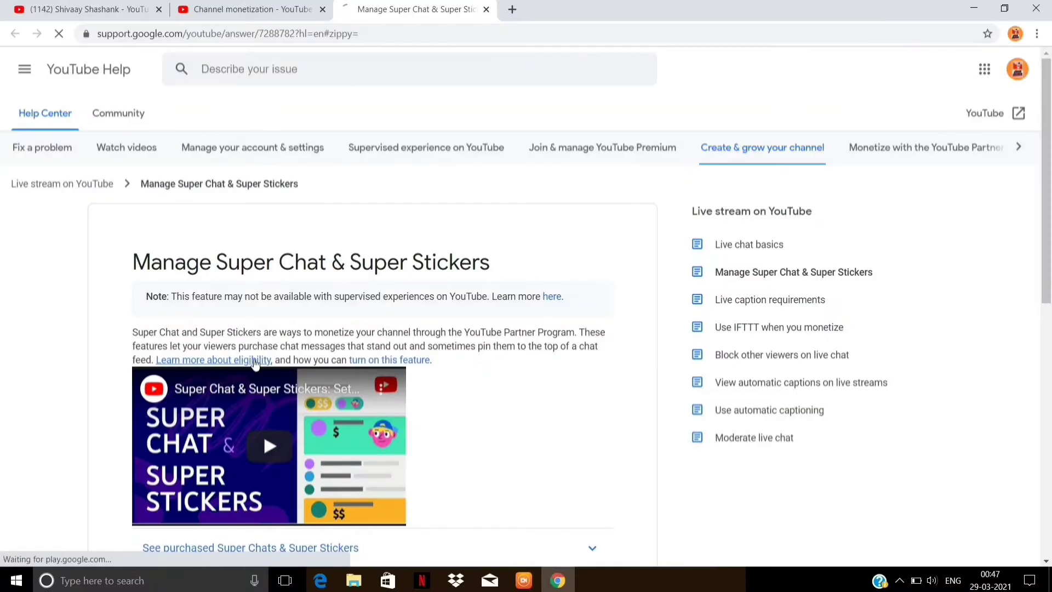
pyautogui.click(327, 323)
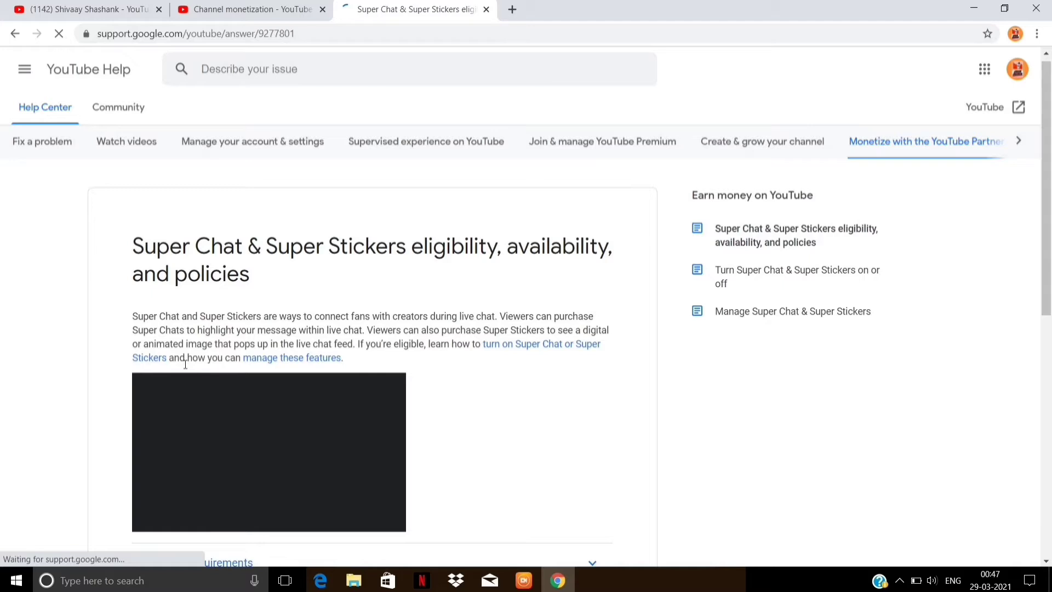
# Expand the article's Eligibility requirements section and read the requirements for channels and individual videos at a comfortable page zoom
pyautogui.scroll(-2, 185, 364)
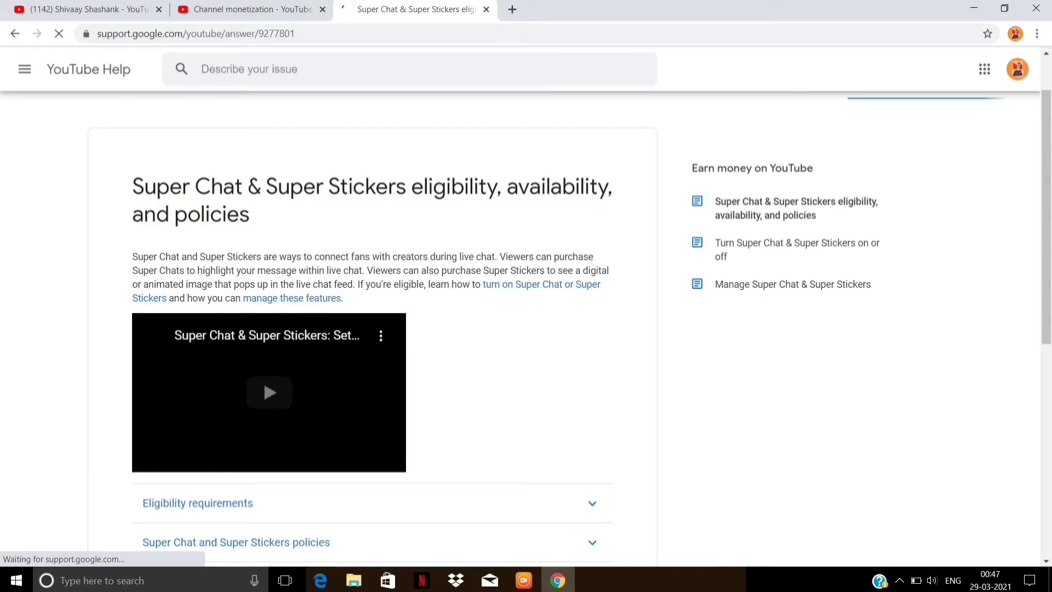
pyautogui.scroll(-3, 222, 311)
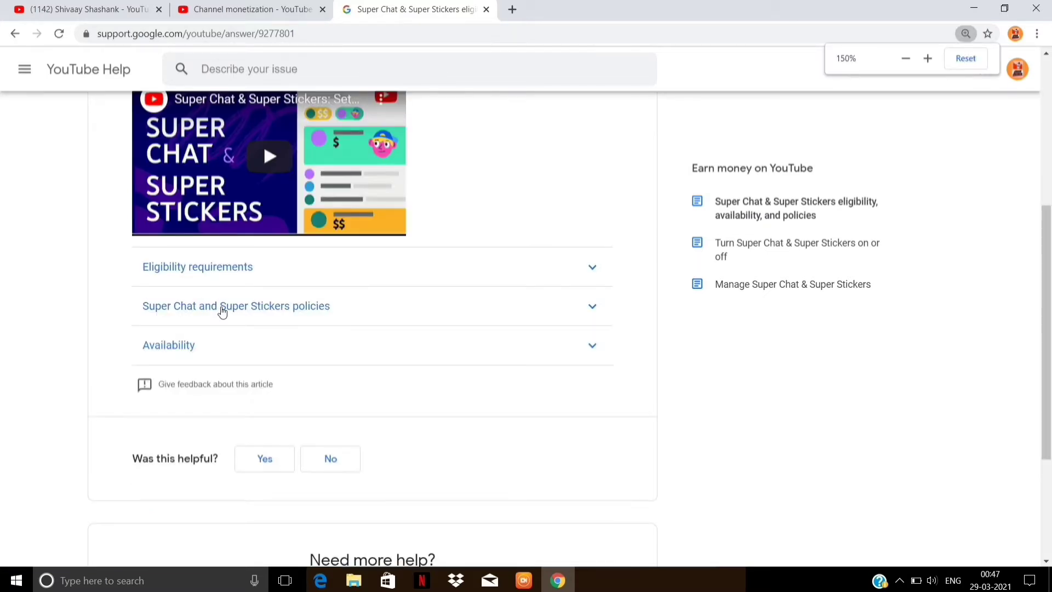
pyautogui.keyDown('ctrl'); pyautogui.scroll(3, 247, 380); pyautogui.keyUp('ctrl')
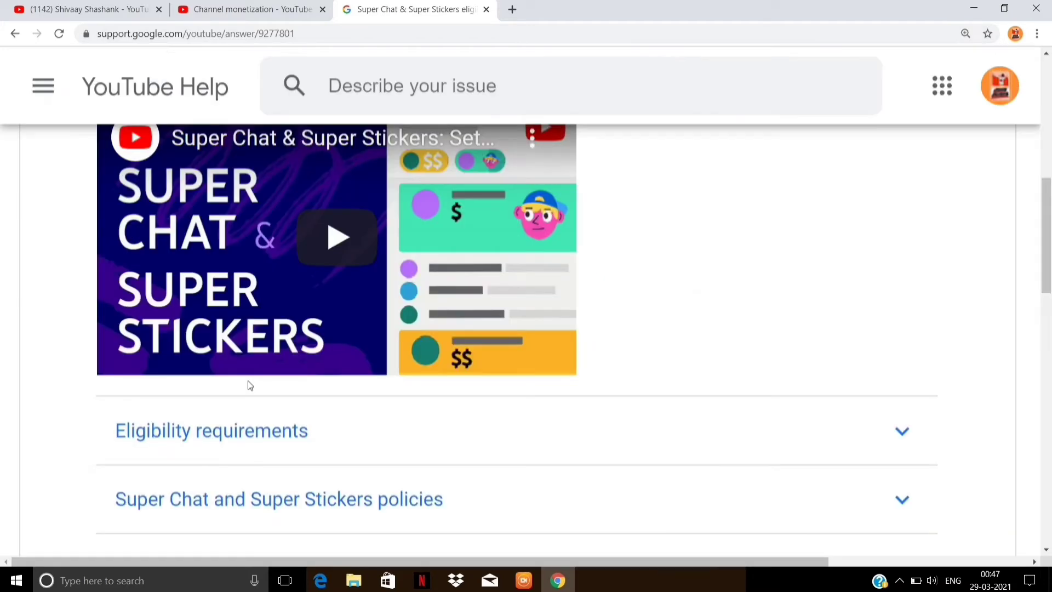
pyautogui.click(275, 423)
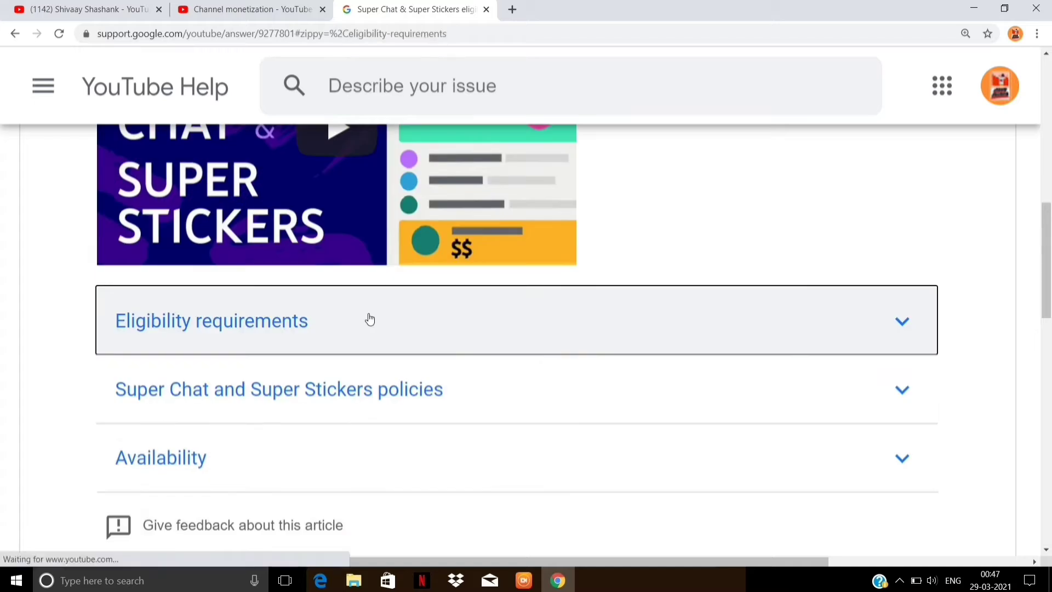
pyautogui.click(370, 319)
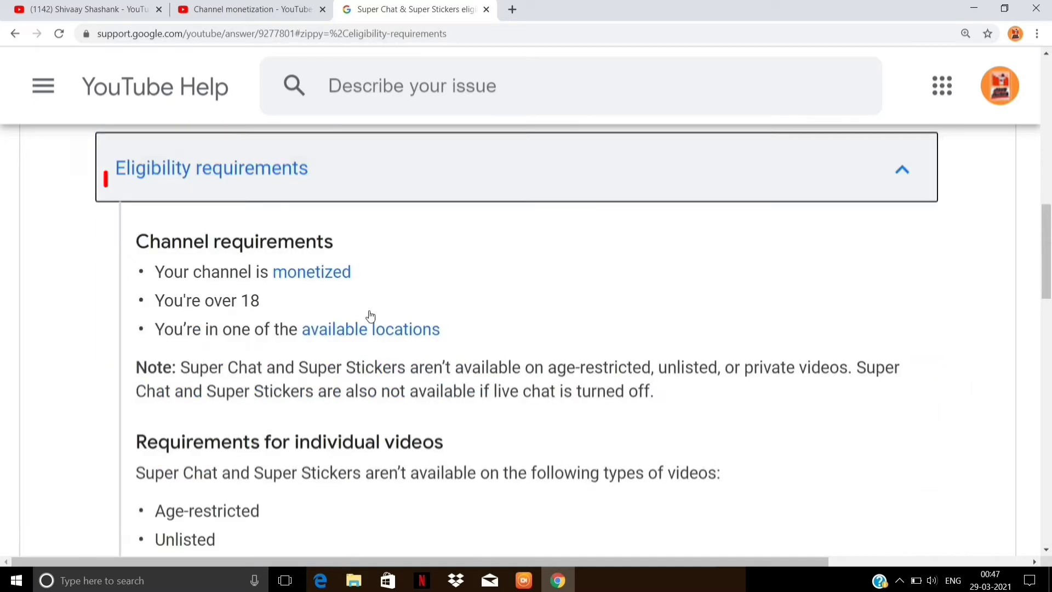
pyautogui.scroll(-1, 371, 315)
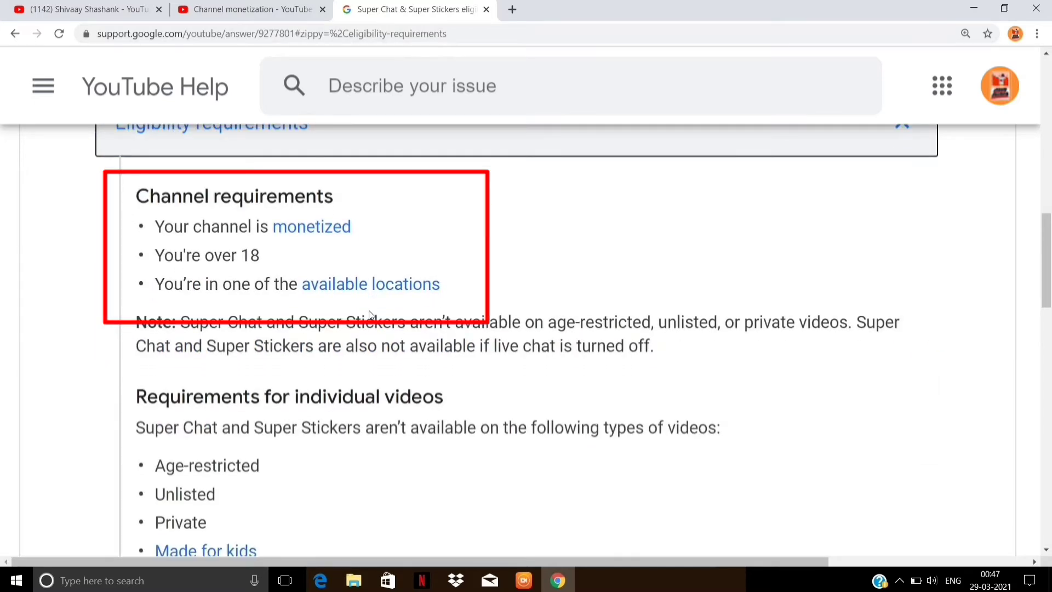
pyautogui.hotkey('ctrl', '-')
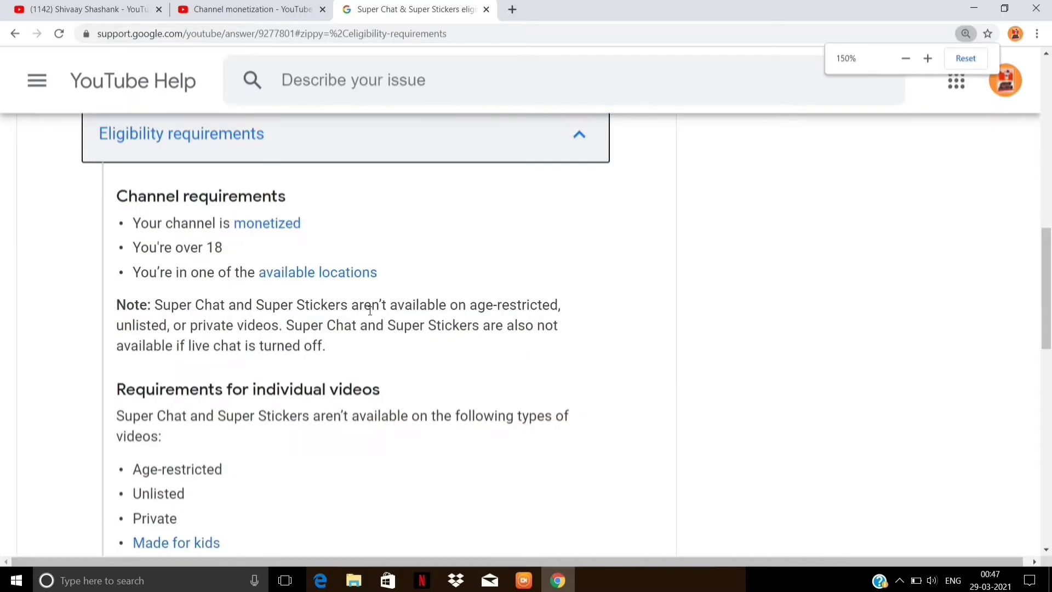
pyautogui.hotkey('ctrl', '-')
pyautogui.hotkey('ctrl', '-')
pyautogui.hotkey('ctrl', '-')
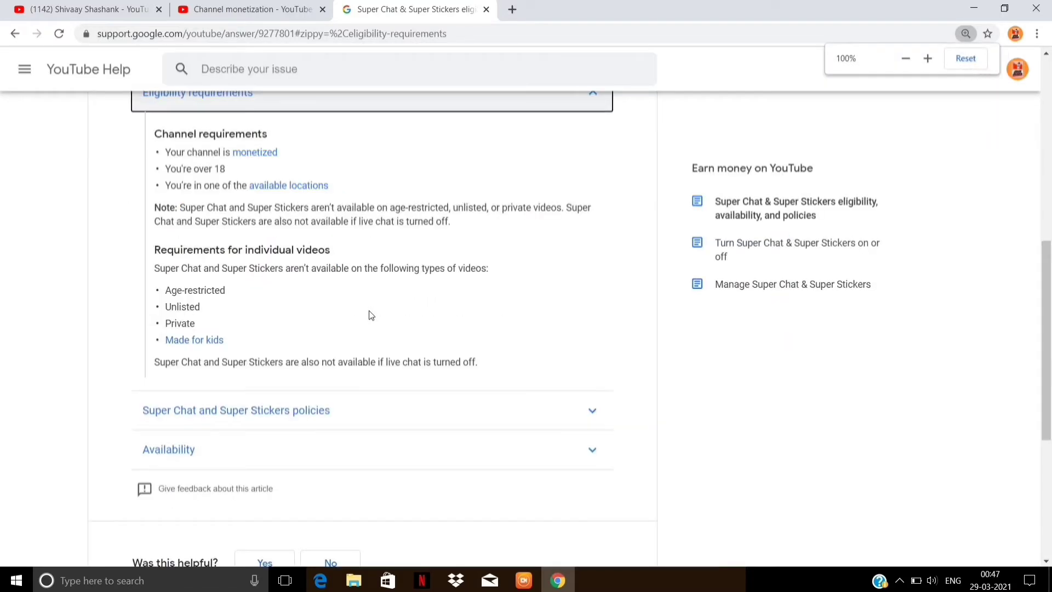
pyautogui.hotkey('ctrl', '+')
pyautogui.hotkey('ctrl', '+')
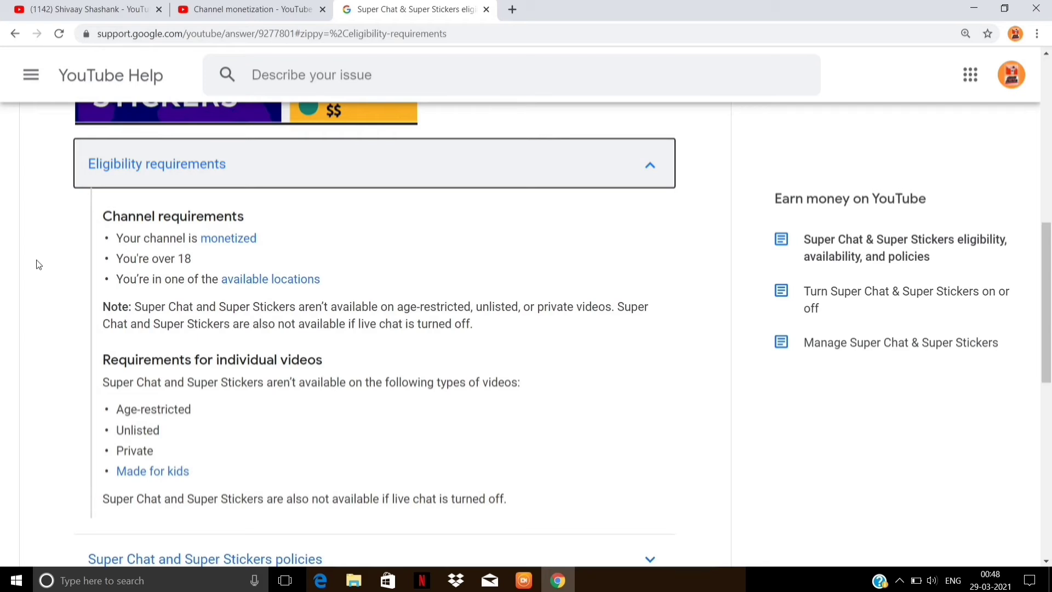
# Close the help article, start the Supers setup in channel monetization and go to the form ending the Commerce Product Addendum
pyautogui.hotkey('ctrl', 'w')
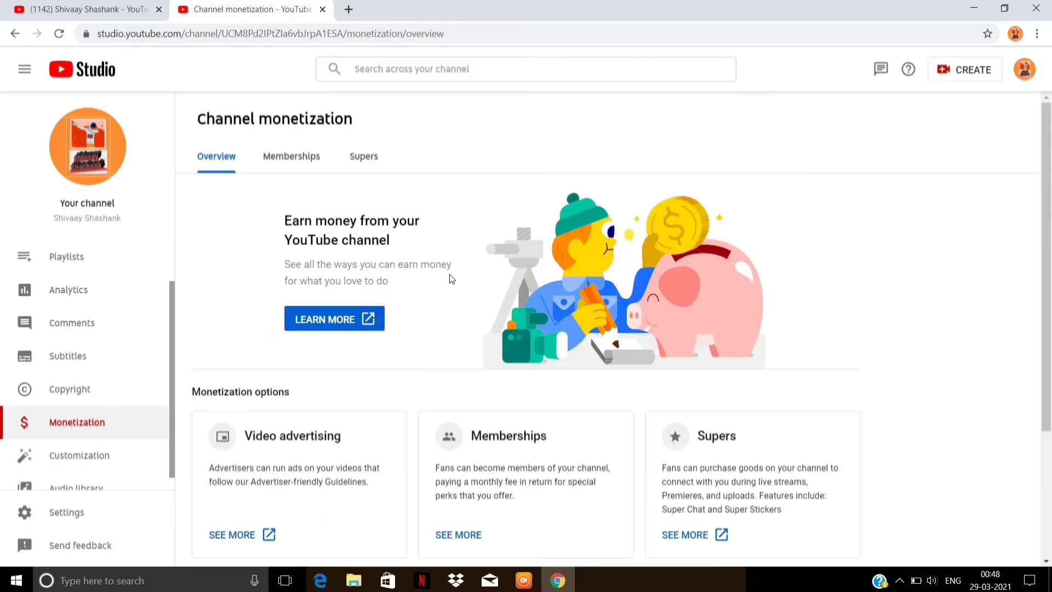
pyautogui.click(368, 164)
pyautogui.scroll(-1, 492, 244)
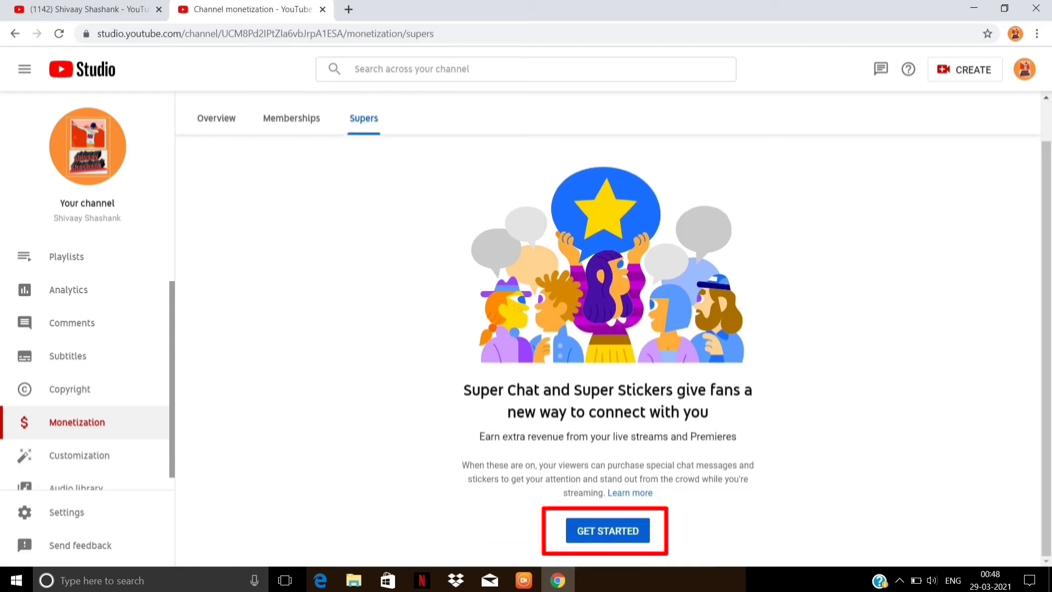
pyautogui.click(634, 535)
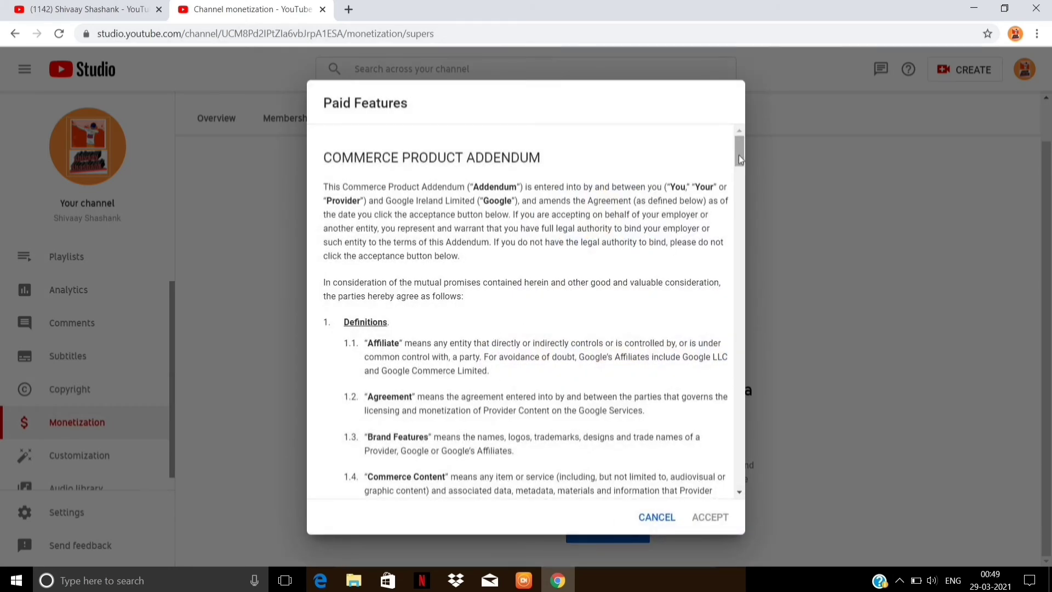
pyautogui.moveTo(740, 156); pyautogui.dragTo(775, 442)
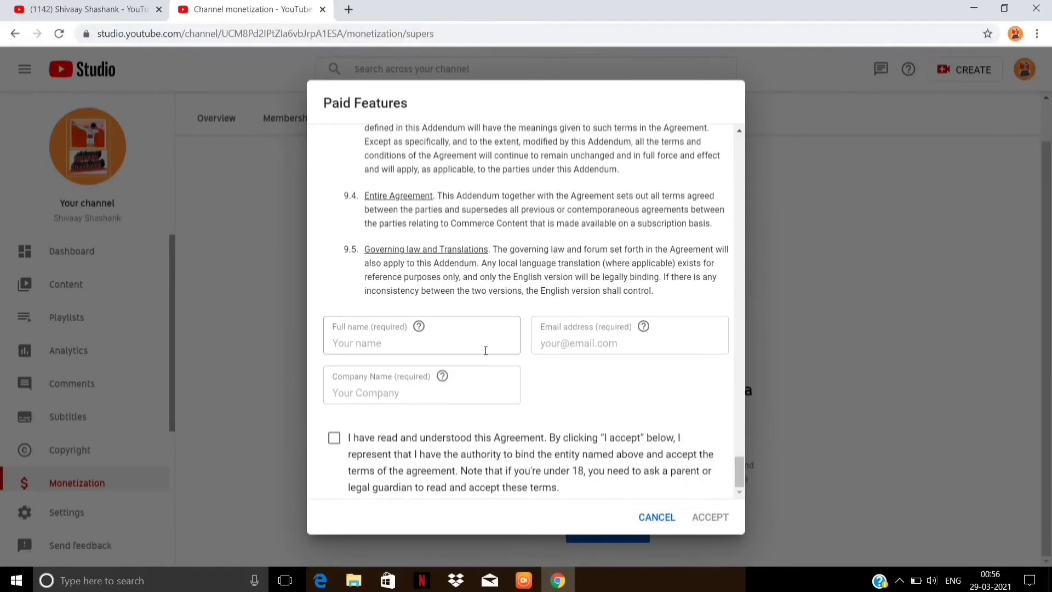
# Enter the channel owner's full name and email address in the Paid Features agreement form
pyautogui.click(486, 348)
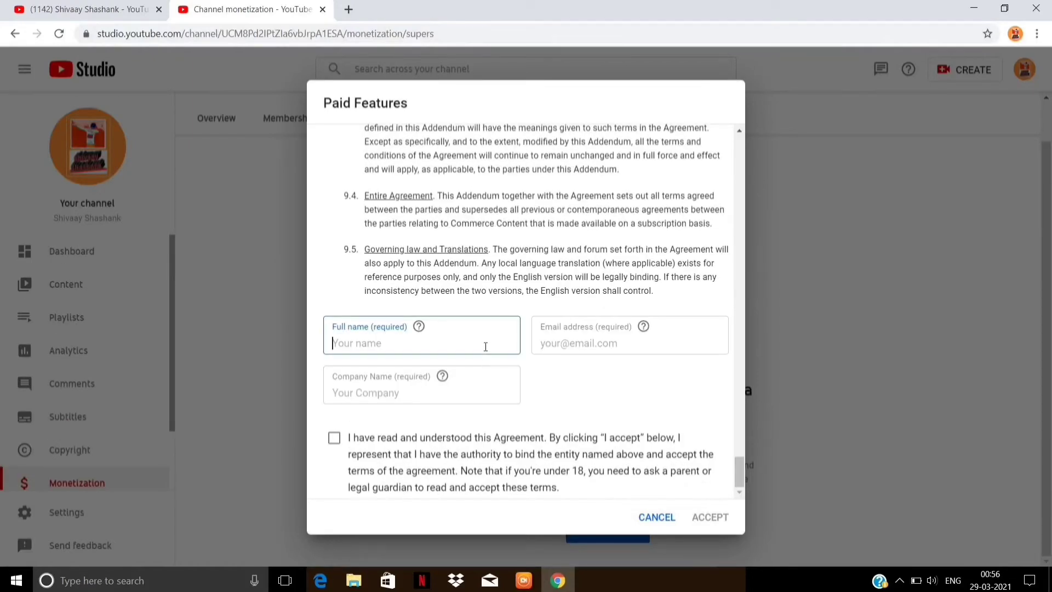
pyautogui.write('Shashank Tiwari')
pyautogui.click(599, 343)
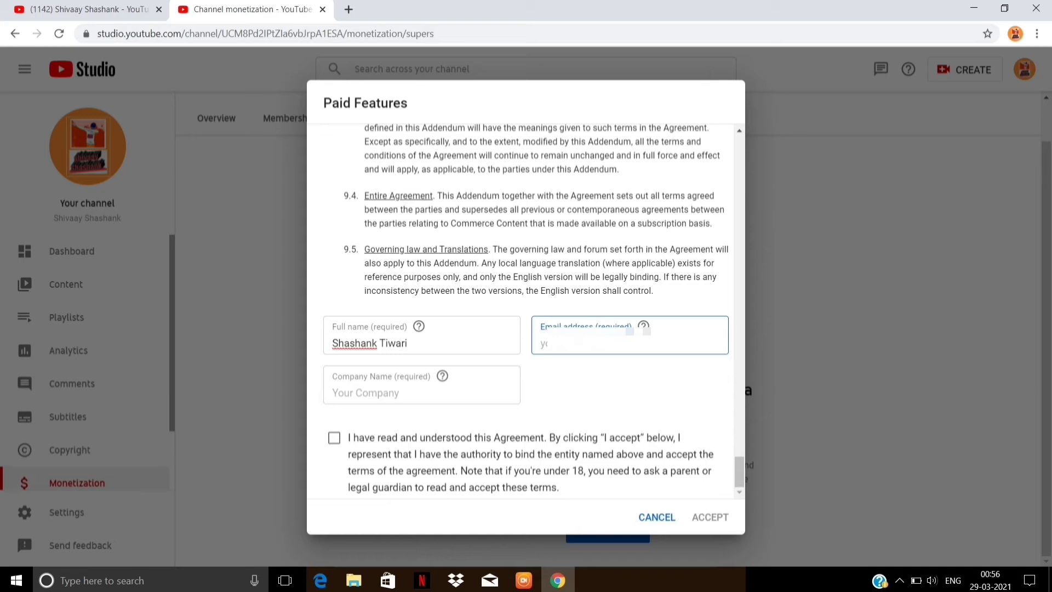
pyautogui.write('sl')
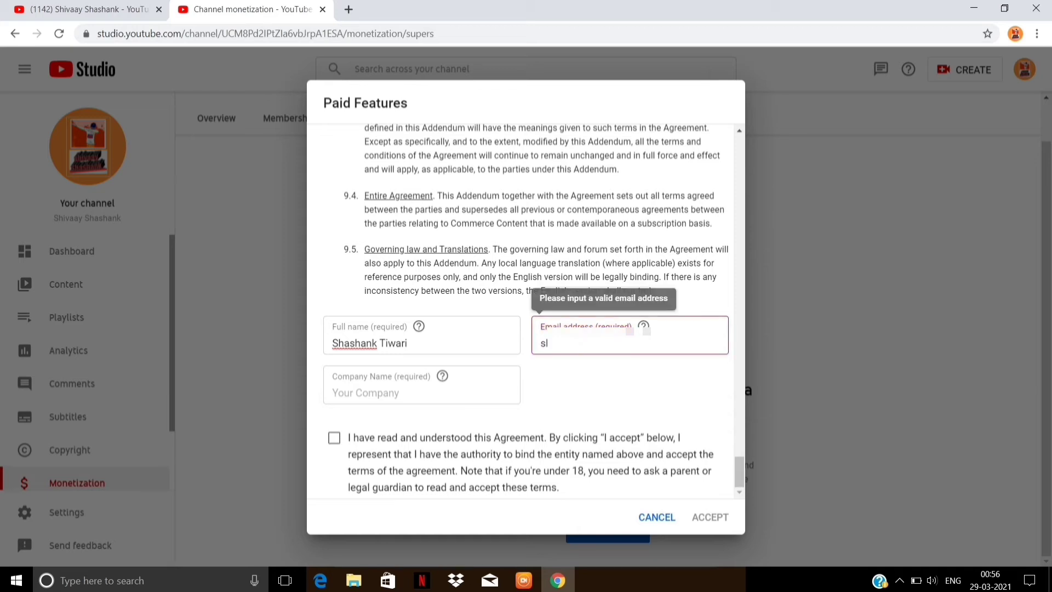
pyautogui.write('aaaa')
pyautogui.press('BackSpace')
pyautogui.press('BackSpace')
pyautogui.press('BackSpace')
pyautogui.press('BackSpace')
pyautogui.write('aaaaa')
# Fill in the company name with the channel name, confirm having read and understood the agreement, and accept it
pyautogui.click(422, 382)
pyautogui.write('shivaay shashank')
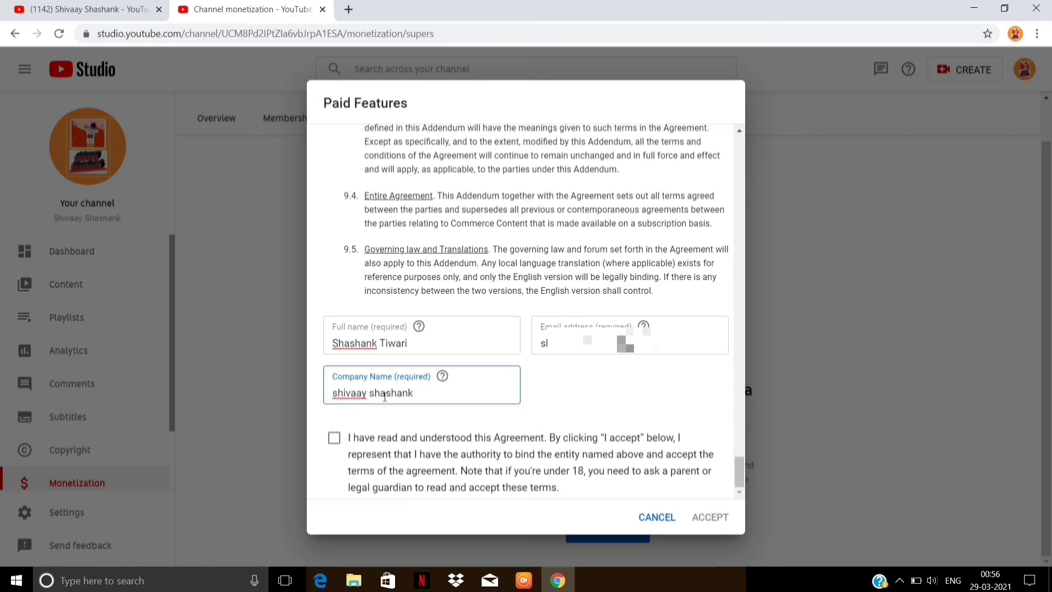
pyautogui.click(334, 437)
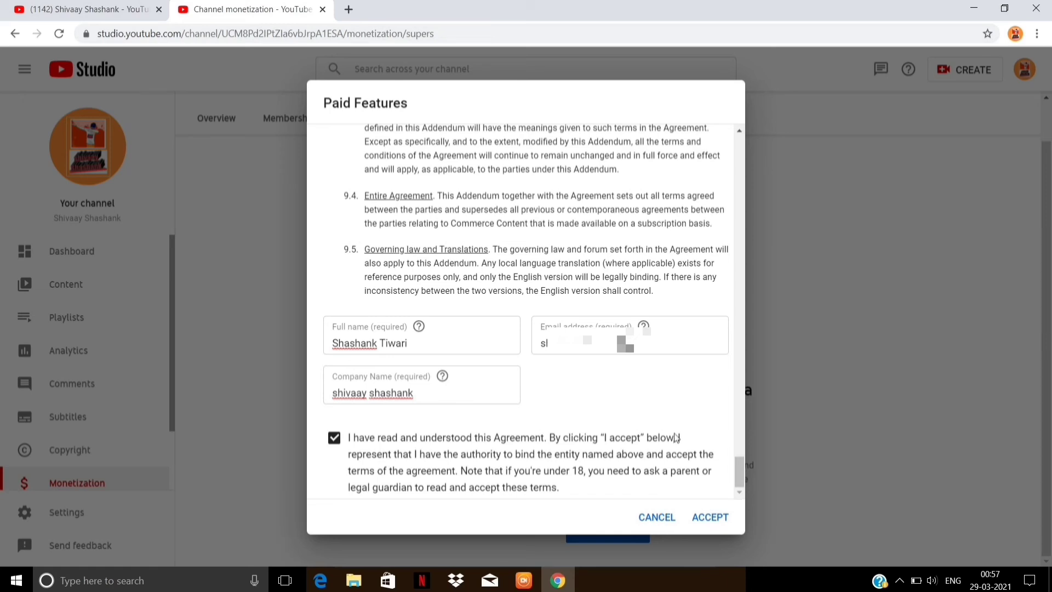
pyautogui.click(711, 518)
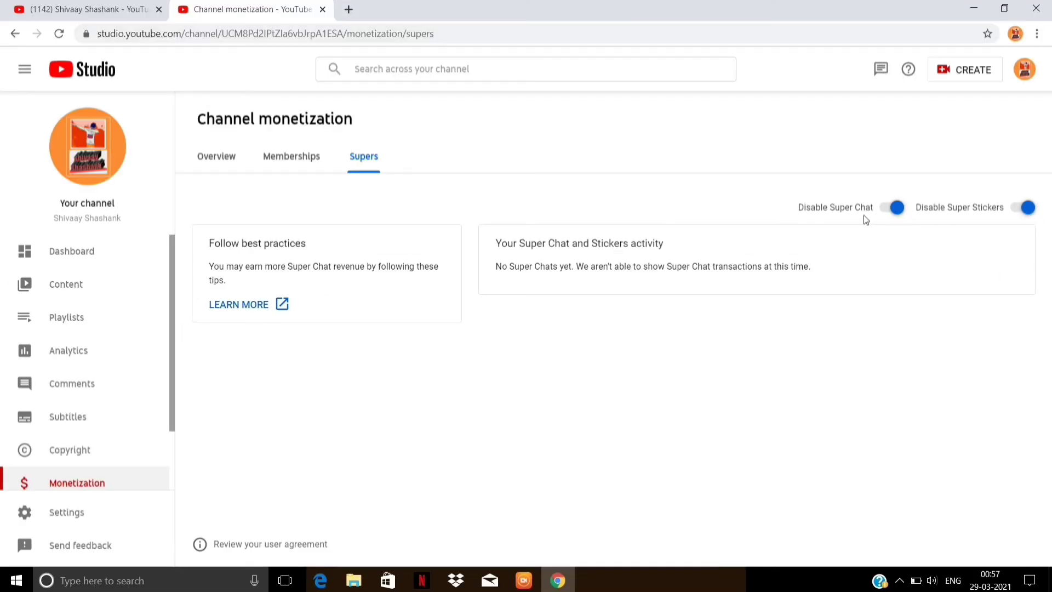
# Turn off Super Chat, acknowledging the implications, and switch it back on
pyautogui.click(897, 206)
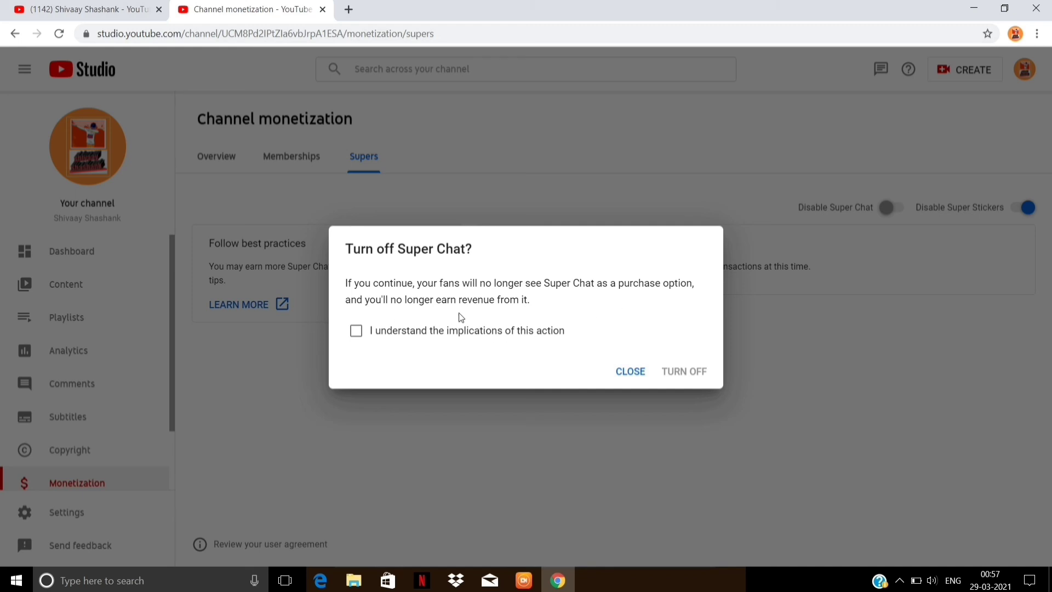
pyautogui.click(392, 338)
pyautogui.click(682, 373)
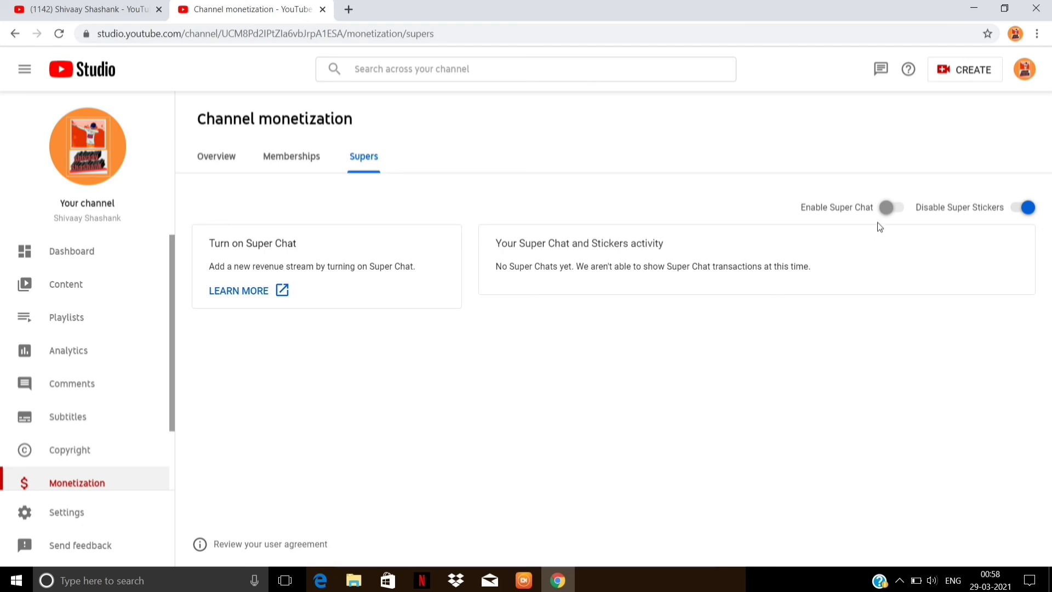
pyautogui.click(887, 209)
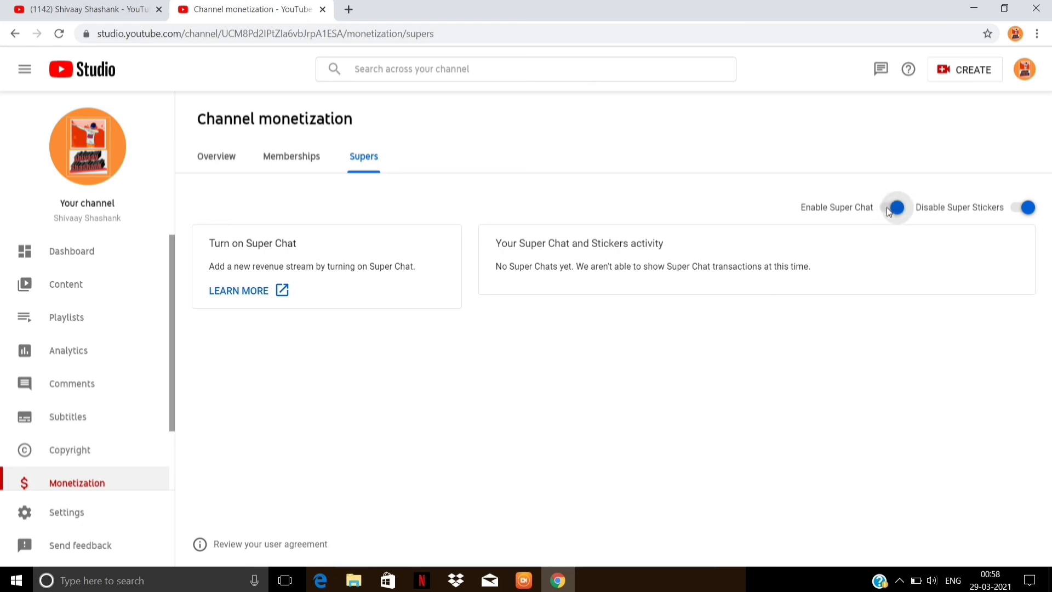